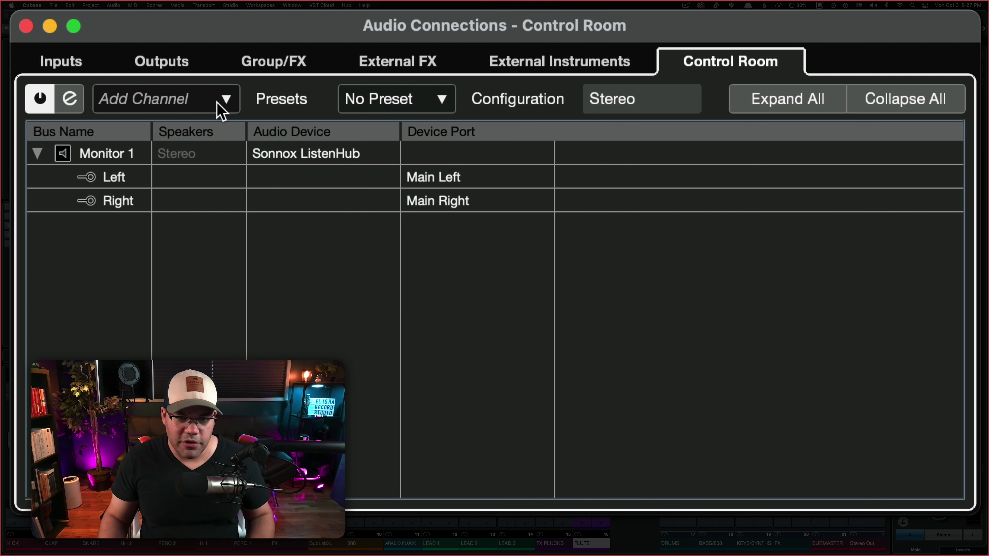
# - Add a stereo cue channel named "Mezcla de Audifono 1" to the control room
pyautogui.click(221, 111)
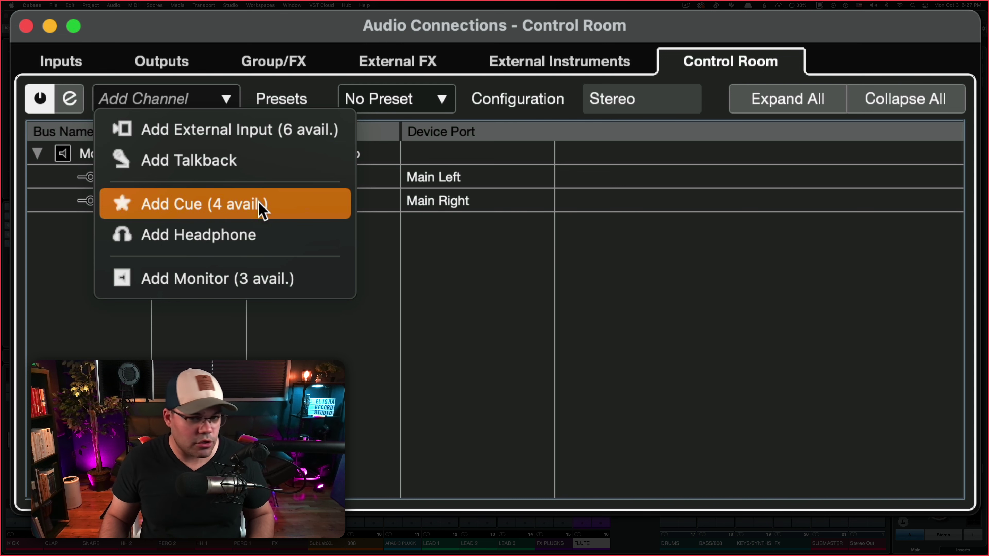
pyautogui.click(228, 216)
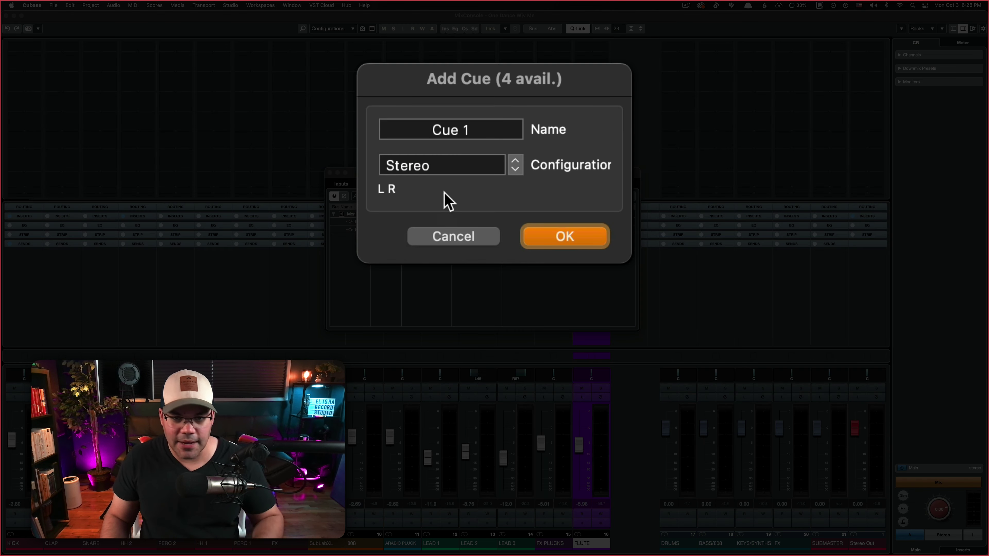
pyautogui.moveTo(491, 78); pyautogui.dragTo(478, 134)
pyautogui.click(469, 190)
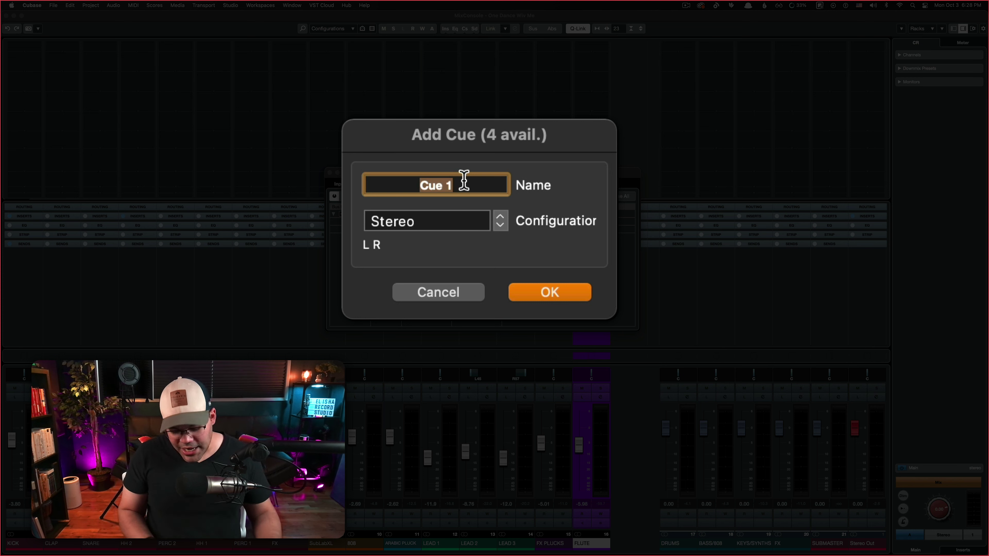
pyautogui.write('Mezcla de')
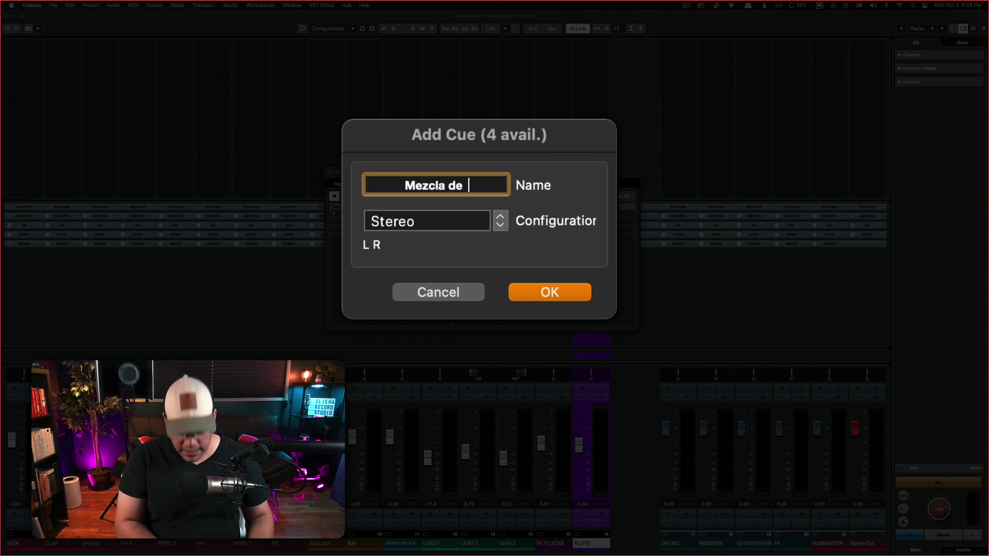
pyautogui.write(' Audifono 1')
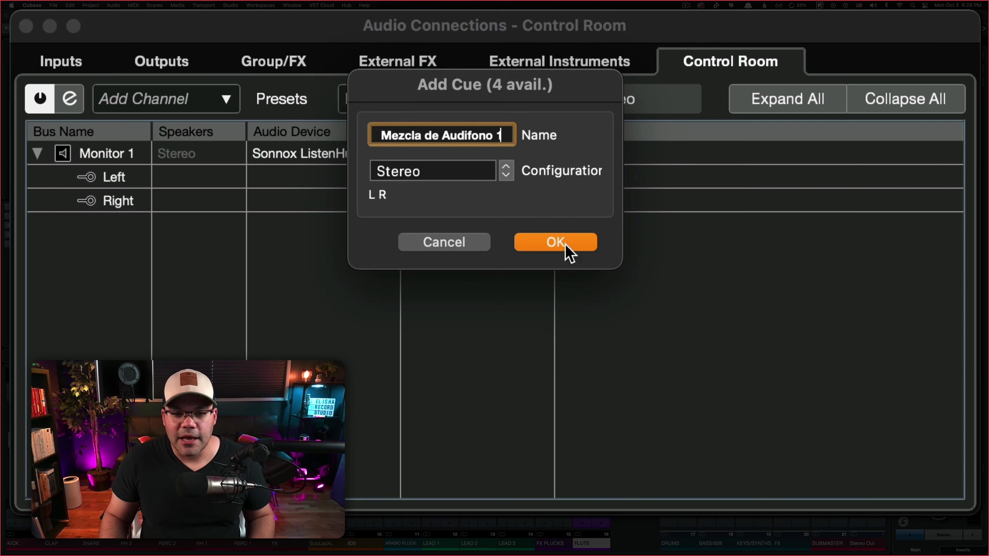
pyautogui.click(560, 297)
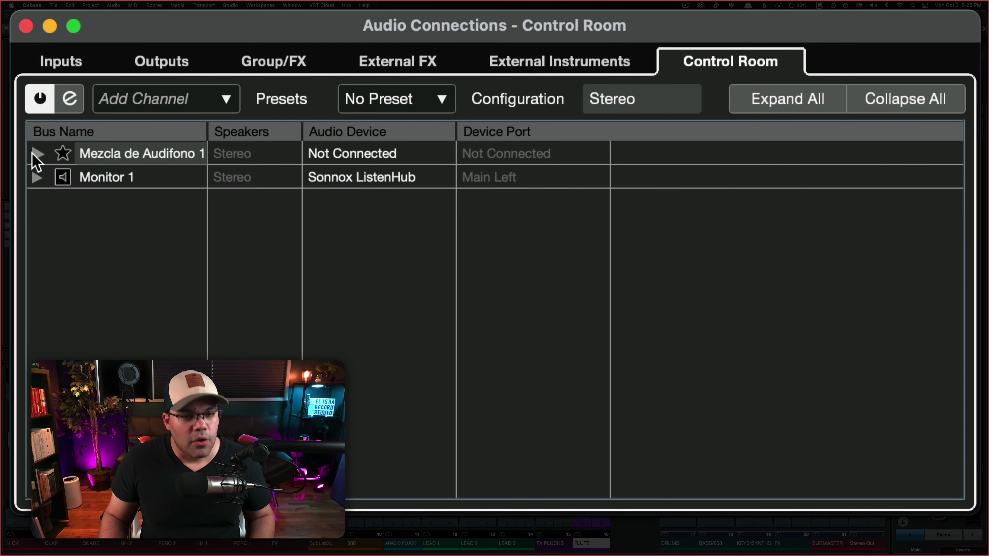
# - Connect the Mezcla de Audifono 1 cue channel to Sonnox ListenHub, with its left side on Output 3 and its right side on Output 4
pyautogui.click(36, 153)
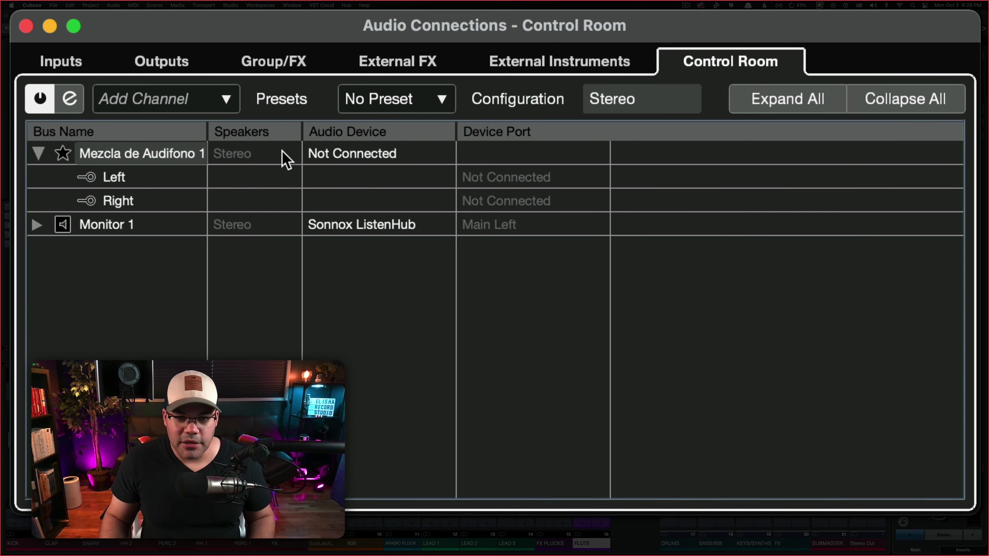
pyautogui.click(347, 153)
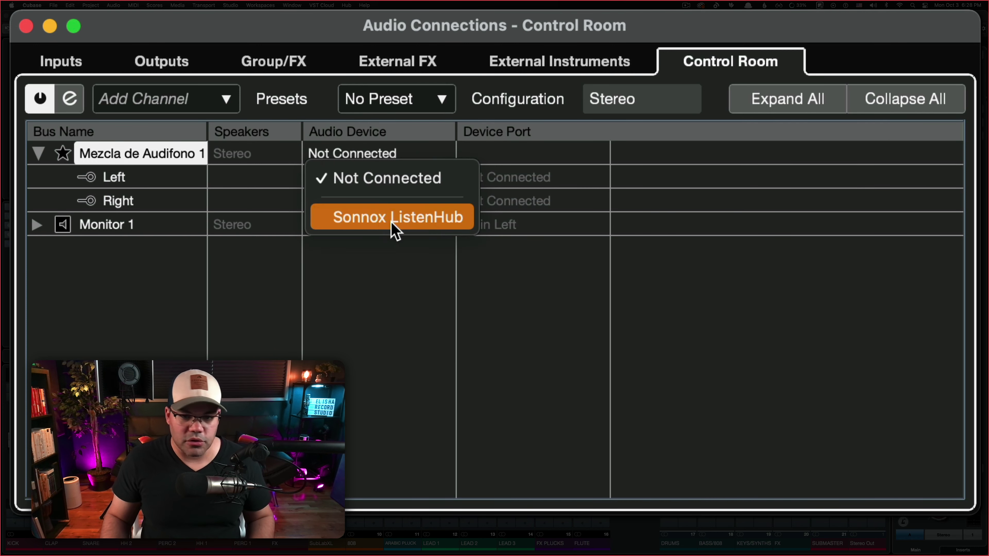
pyautogui.click(393, 232)
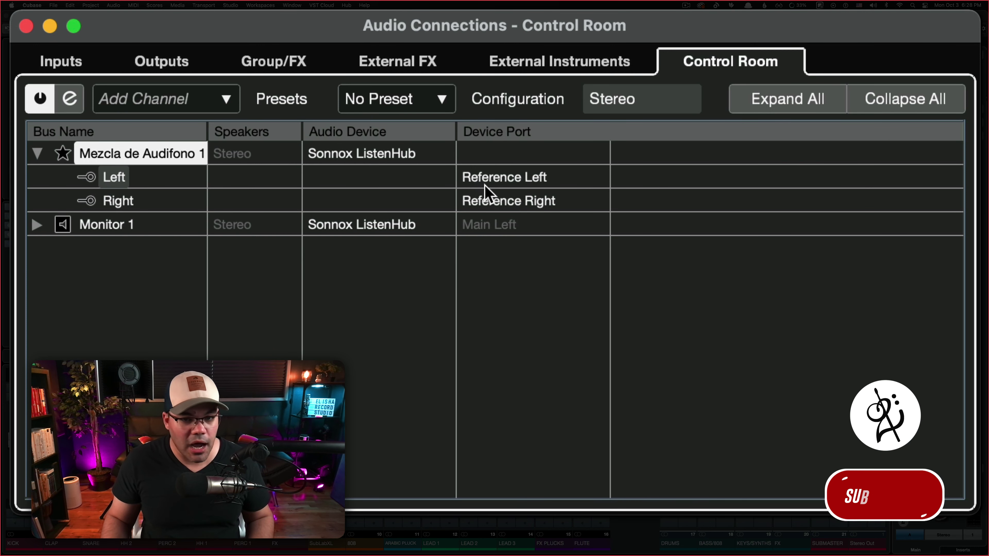
pyautogui.click(504, 184)
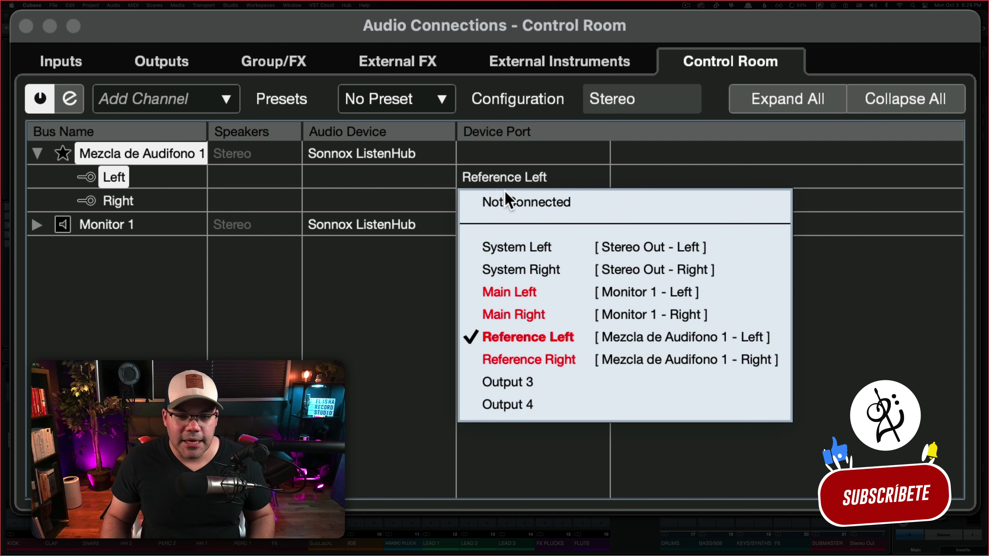
pyautogui.click(530, 382)
pyautogui.click(504, 204)
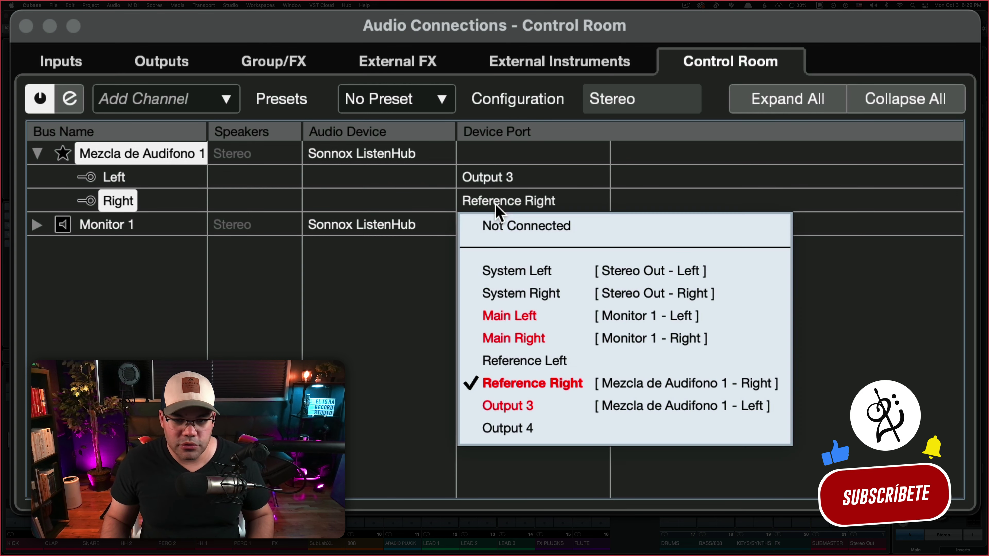
pyautogui.click(530, 428)
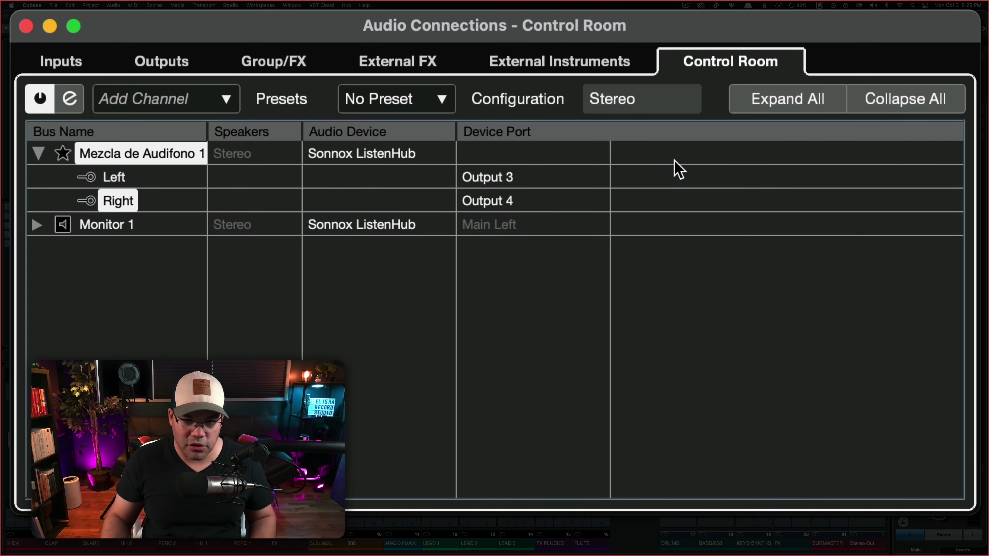
pyautogui.click(361, 156)
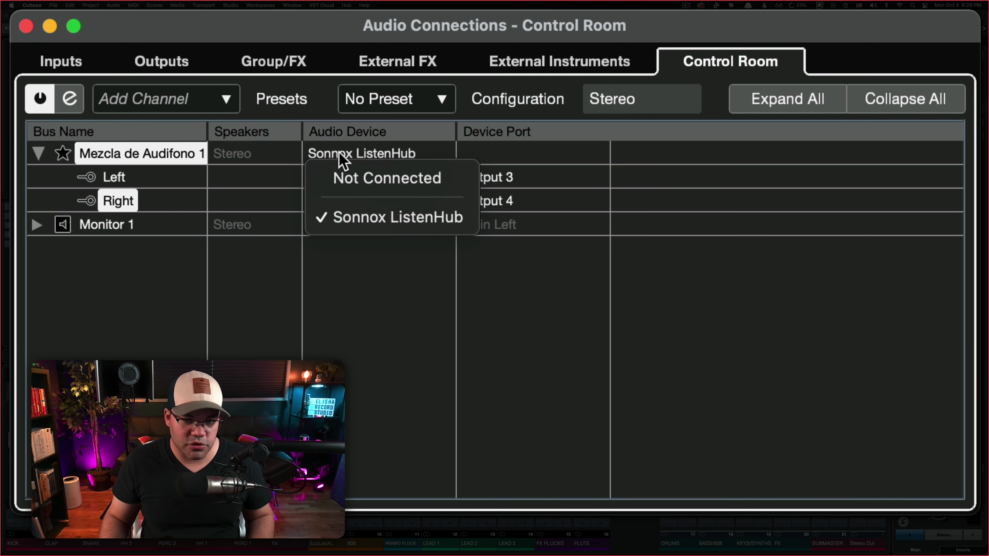
pyautogui.click(542, 202)
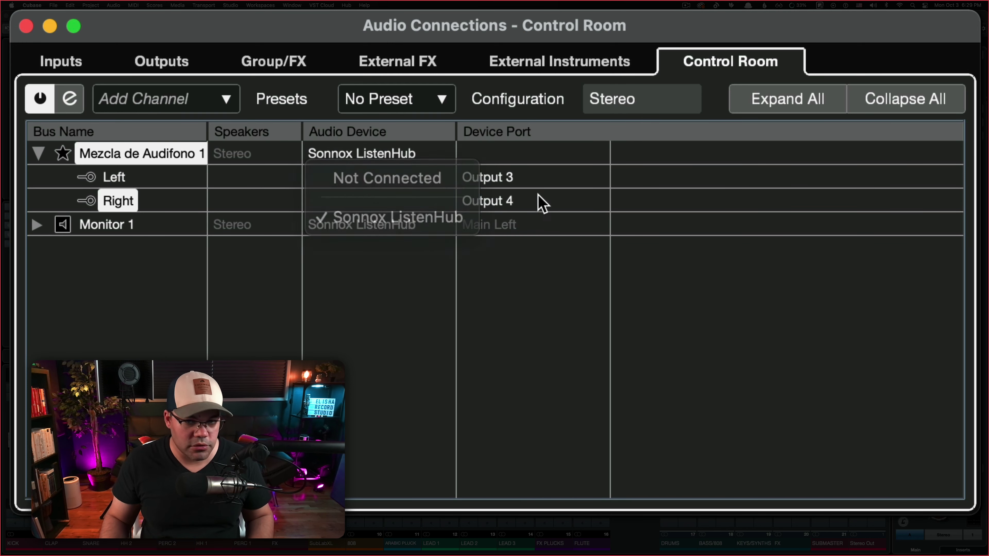
pyautogui.click(506, 179)
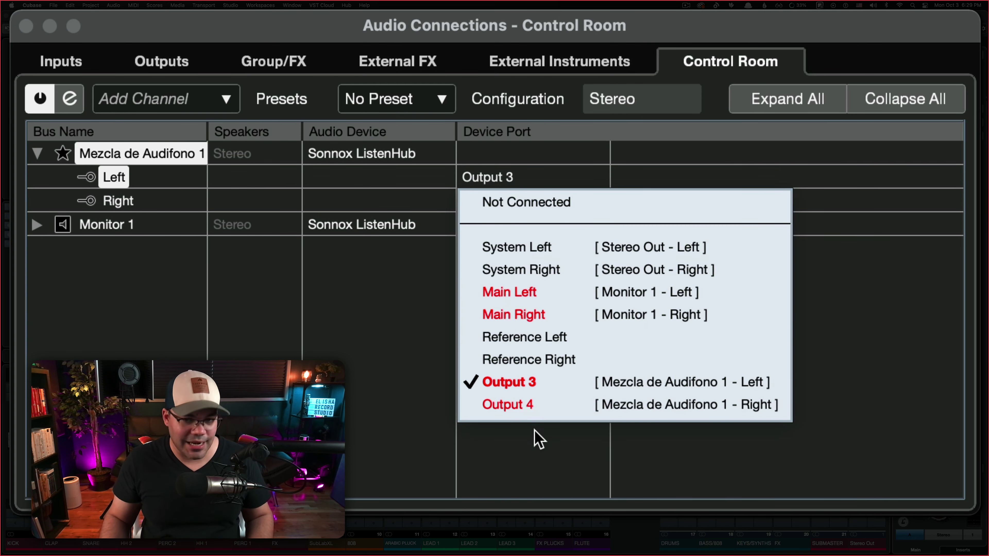
pyautogui.click(539, 438)
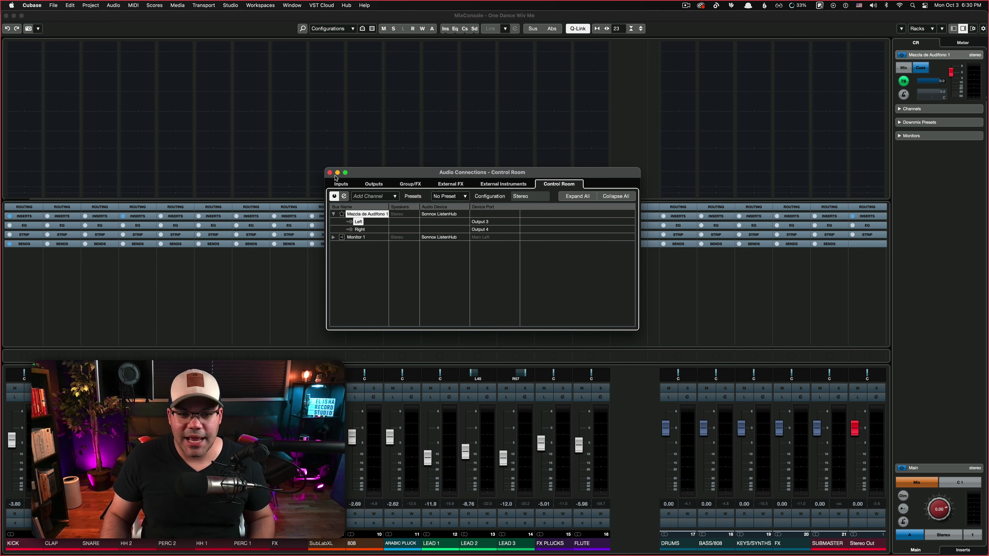
# - Close the Audio Connections window and show the Cue Sends rack in the MixConsole
pyautogui.click(330, 173)
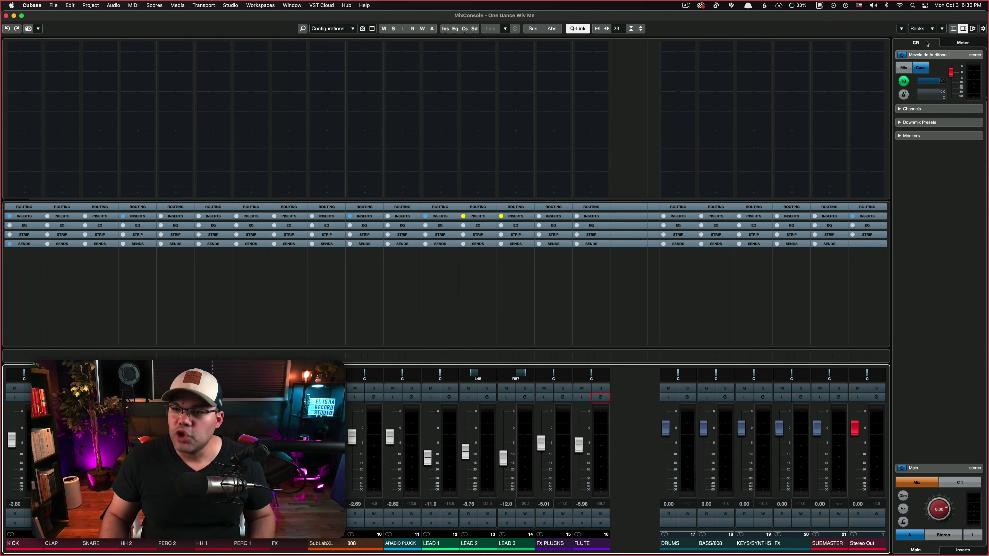
pyautogui.click(927, 29)
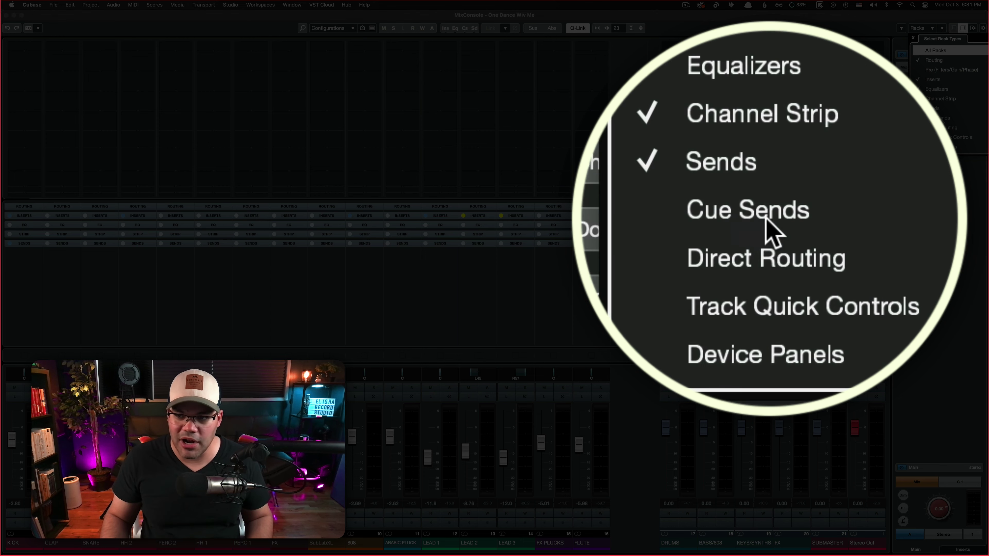
pyautogui.click(929, 119)
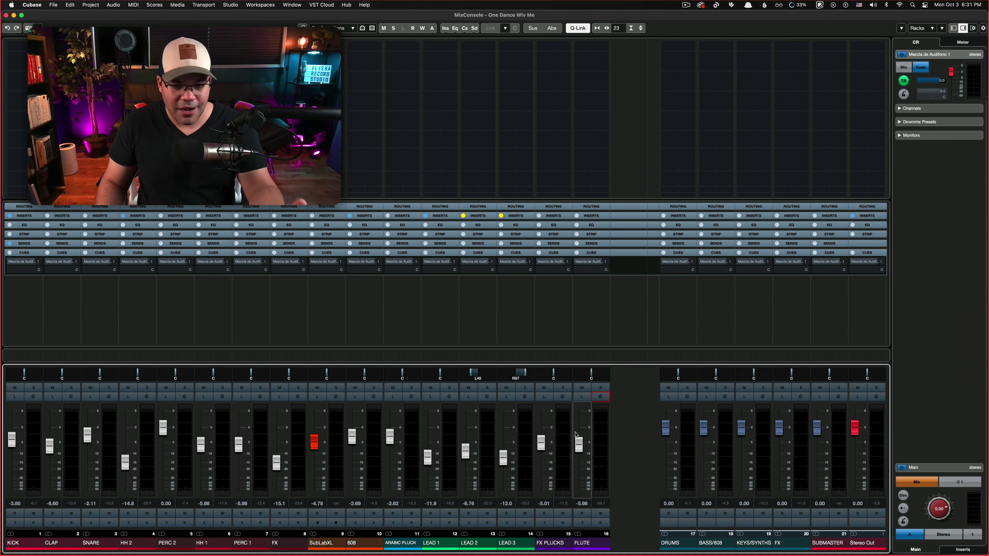
# - Activate the Mezcla de Audifono 1 cue send on the KICK, SNARE and 808 channels
pyautogui.moveTo(350, 261)
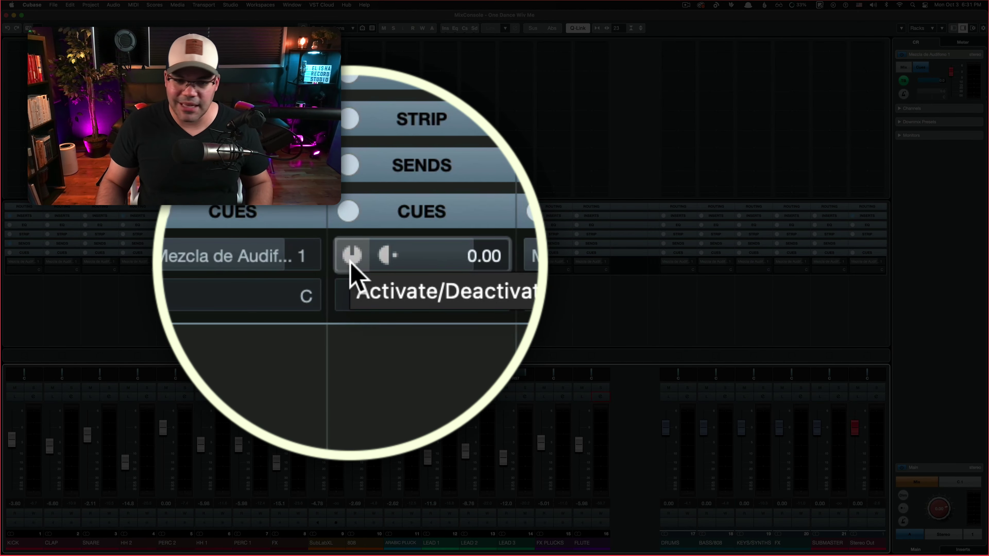
pyautogui.click(352, 255)
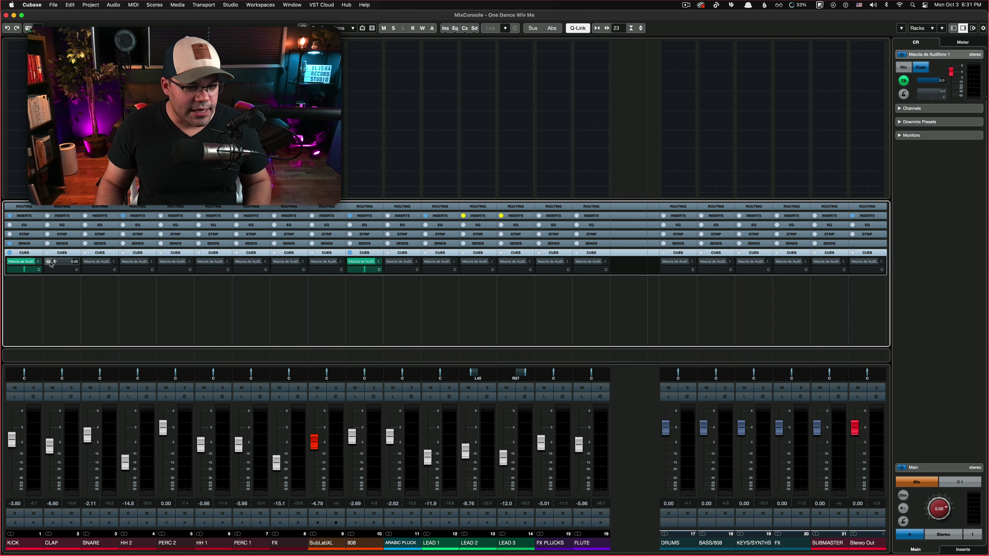
pyautogui.click(86, 262)
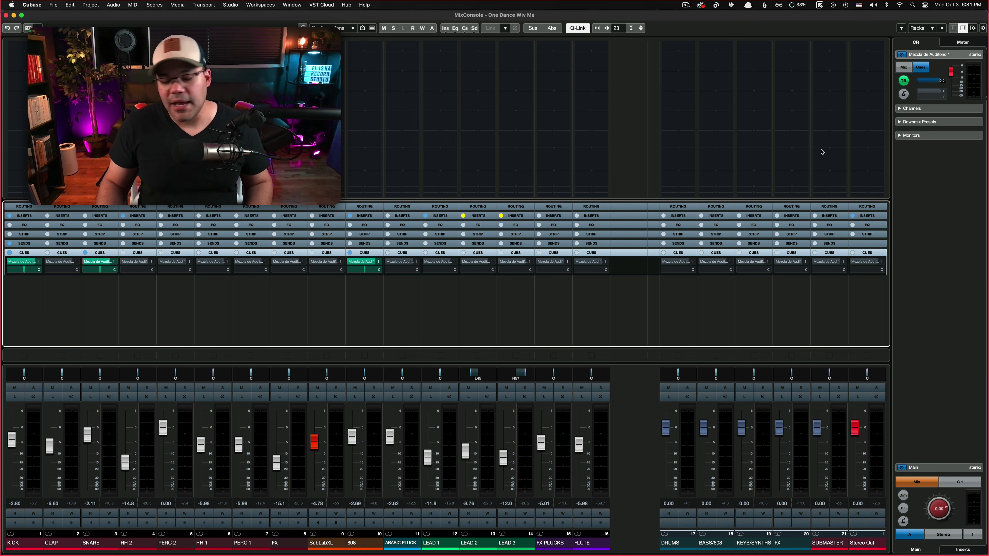
pyautogui.press('space')
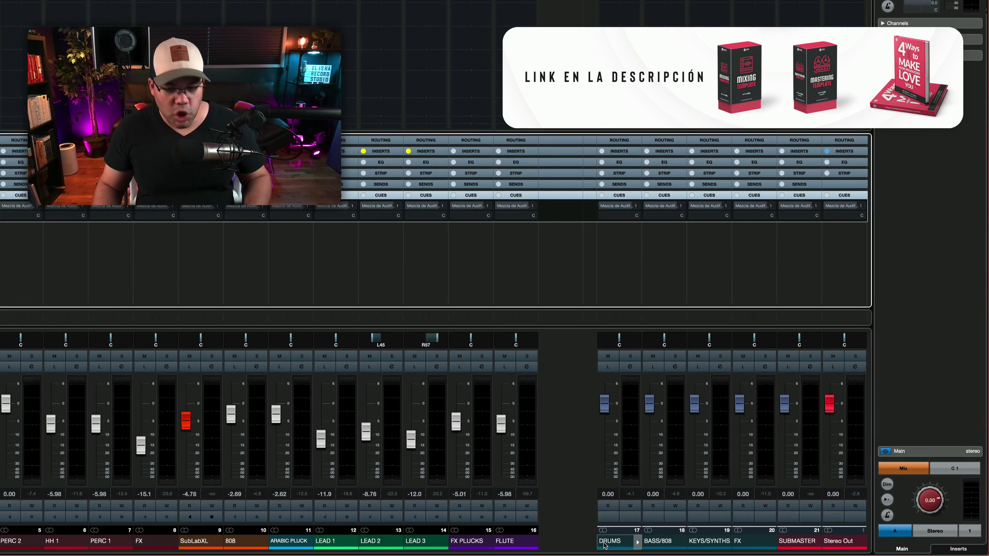
# - Select the DRUMS, BASS/808, KEYS/SYNTHS and FX group channels together and activate their cue sends
pyautogui.click(605, 545)
pyautogui.click(663, 542)
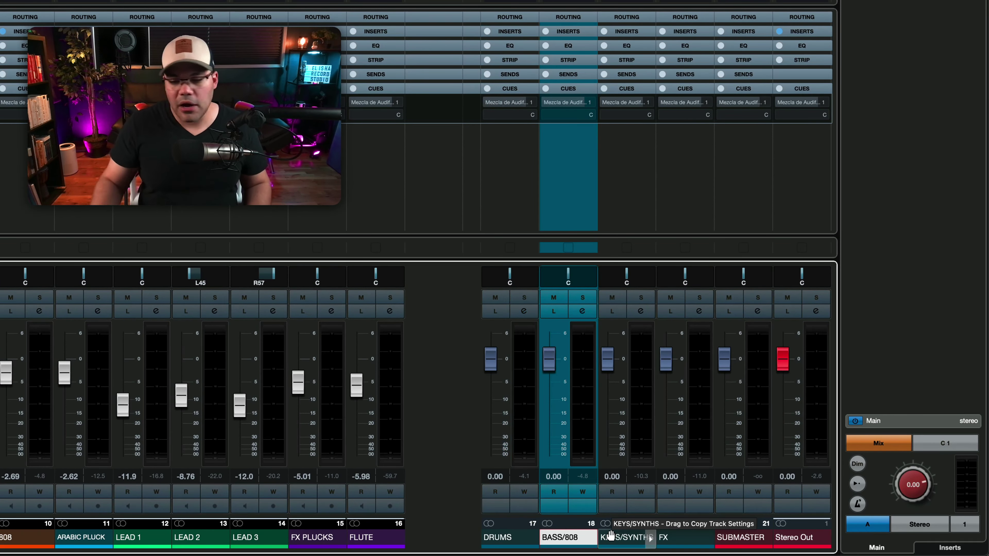
pyautogui.click(633, 539)
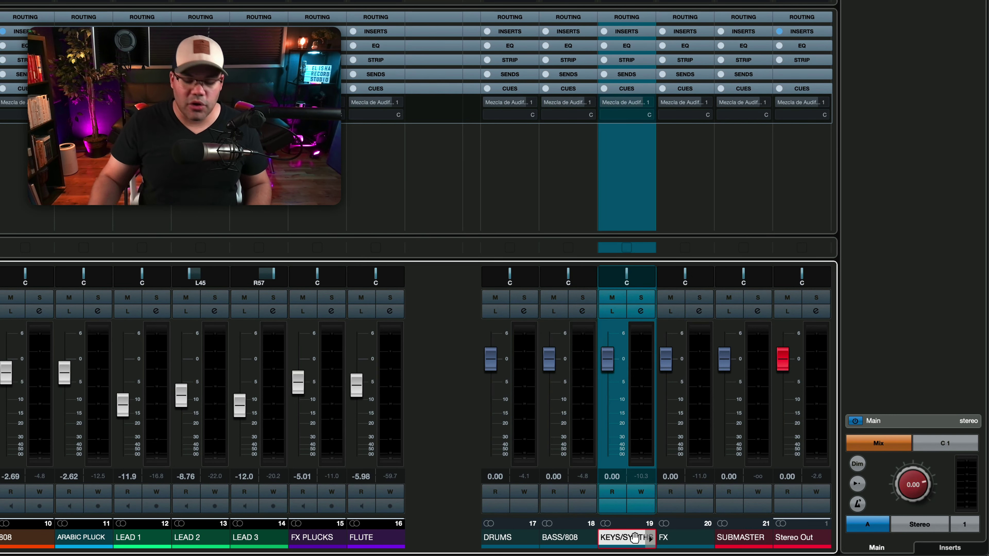
pyautogui.click(682, 543)
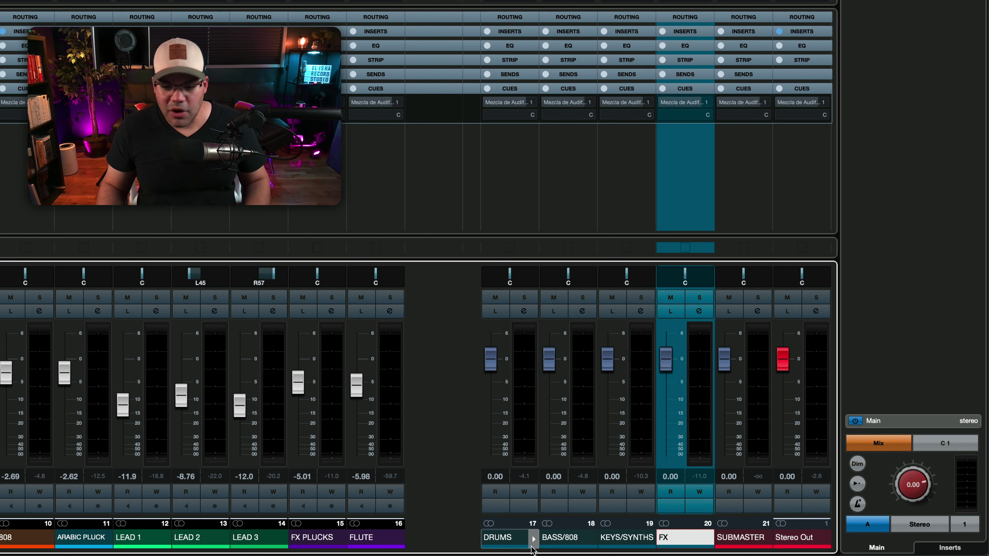
pyautogui.click(512, 547)
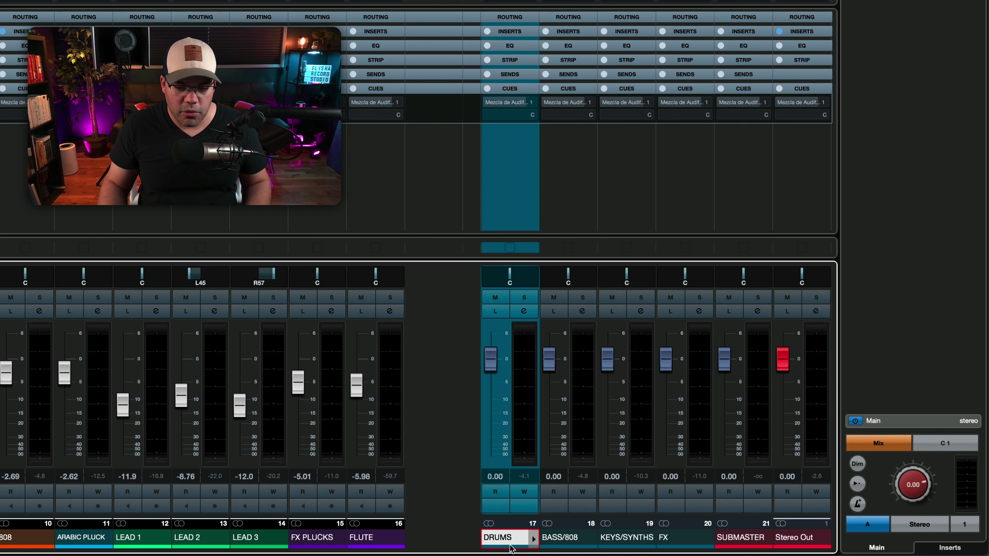
pyautogui.keyDown('shift'); pyautogui.click(683, 546); pyautogui.keyUp('shift')
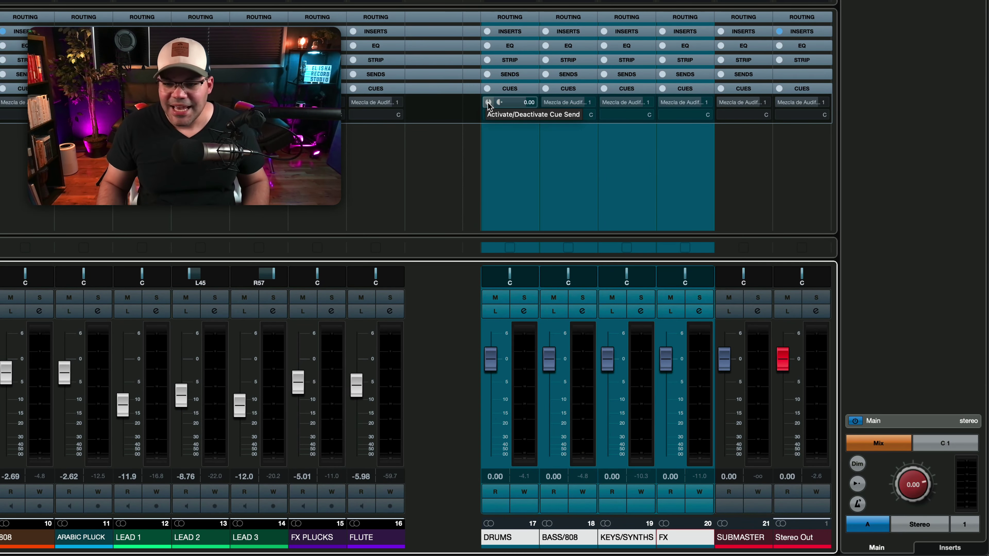
pyautogui.click(488, 102)
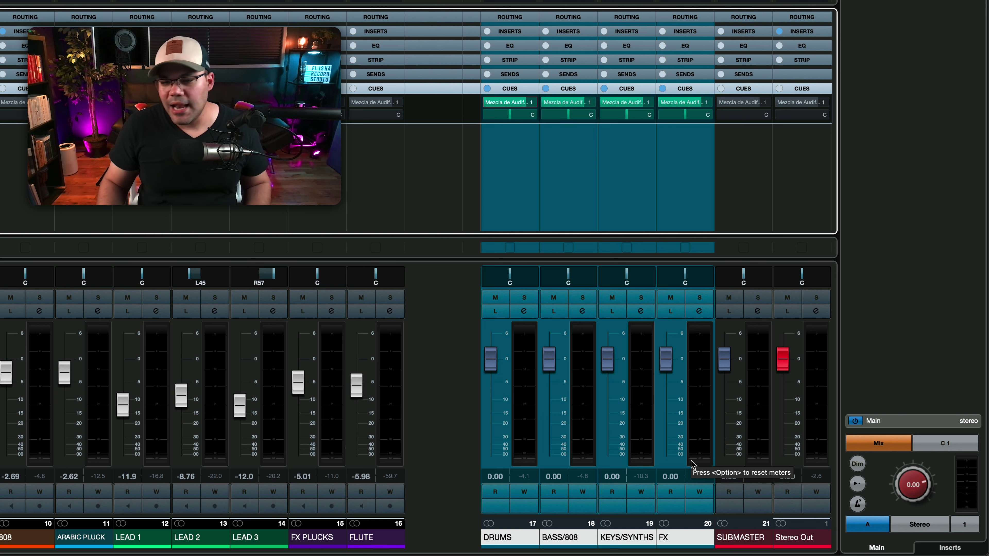
# - Set the fader level of the four selected group channels to 0 dB
pyautogui.doubleClick(553, 476)
pyautogui.write('0')
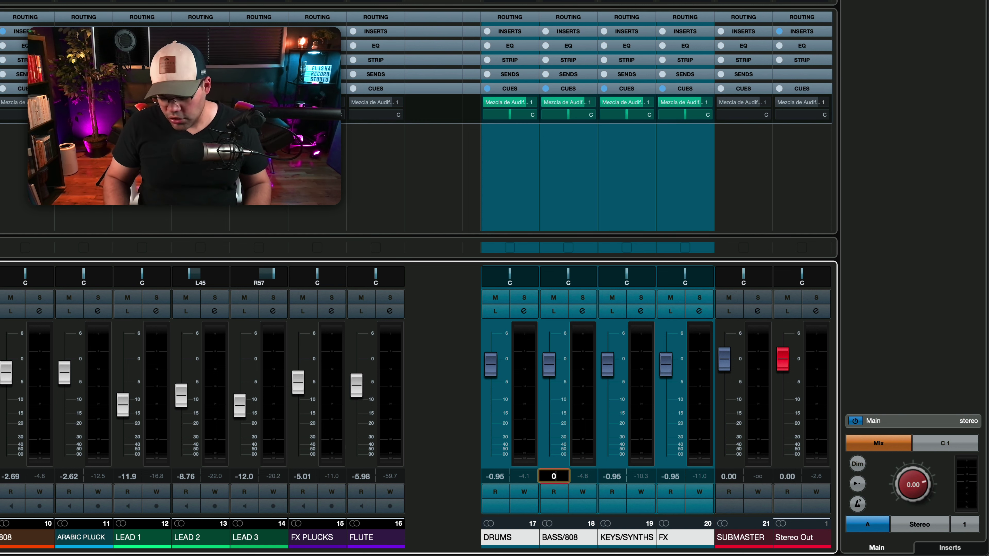
pyautogui.press('Return')
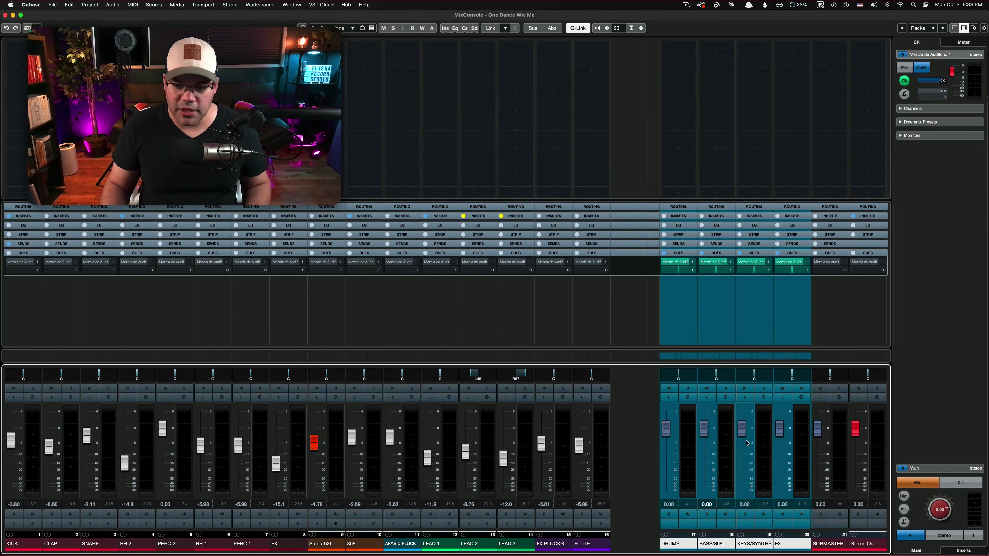
# - Play the project, lower the four selected group faders to about -25.8 dB, and bring them back up to 0 dB
pyautogui.press('space')
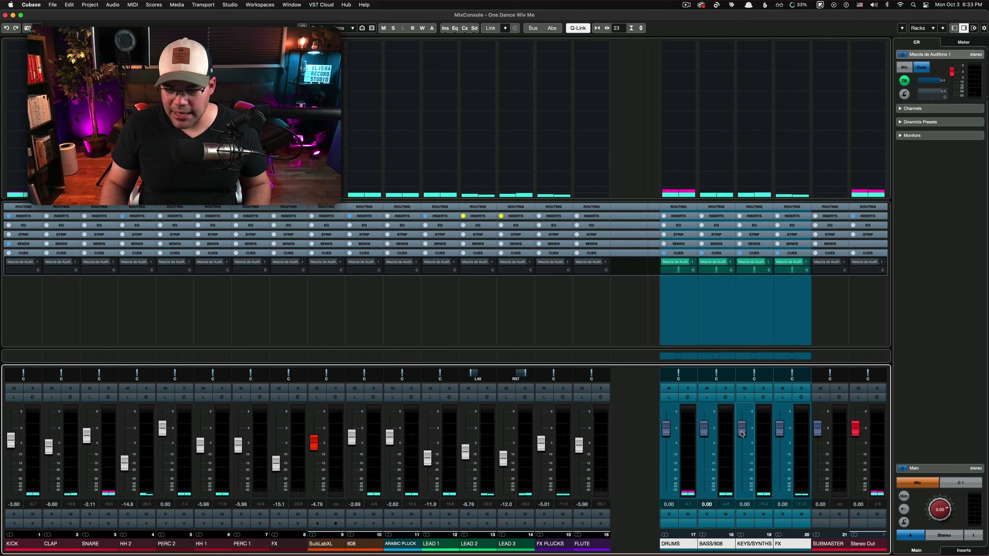
pyautogui.moveTo(743, 432); pyautogui.dragTo(744, 479)
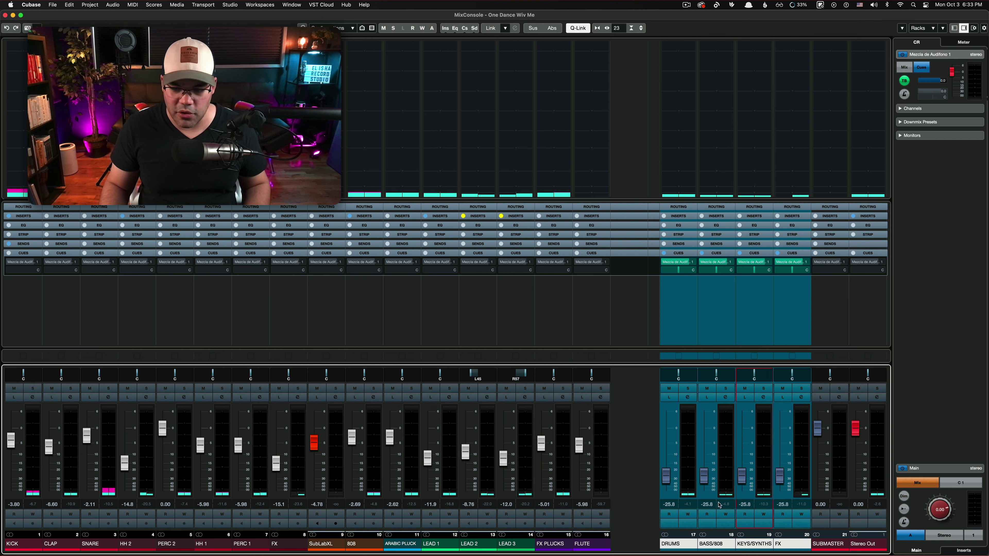
pyautogui.moveTo(742, 475); pyautogui.dragTo(740, 431)
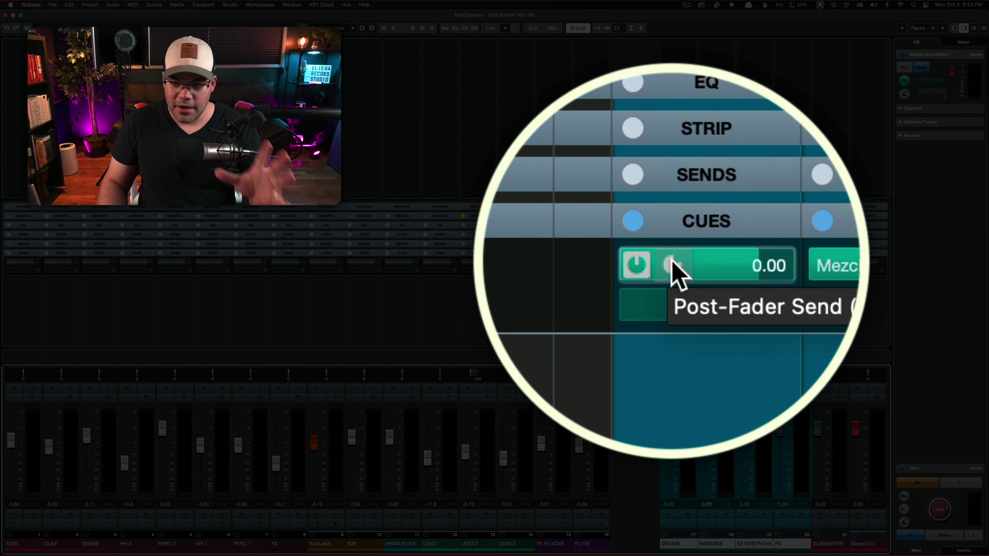
# - Switch the cue sends of the four selected group channels to pre-fader
pyautogui.click(672, 262)
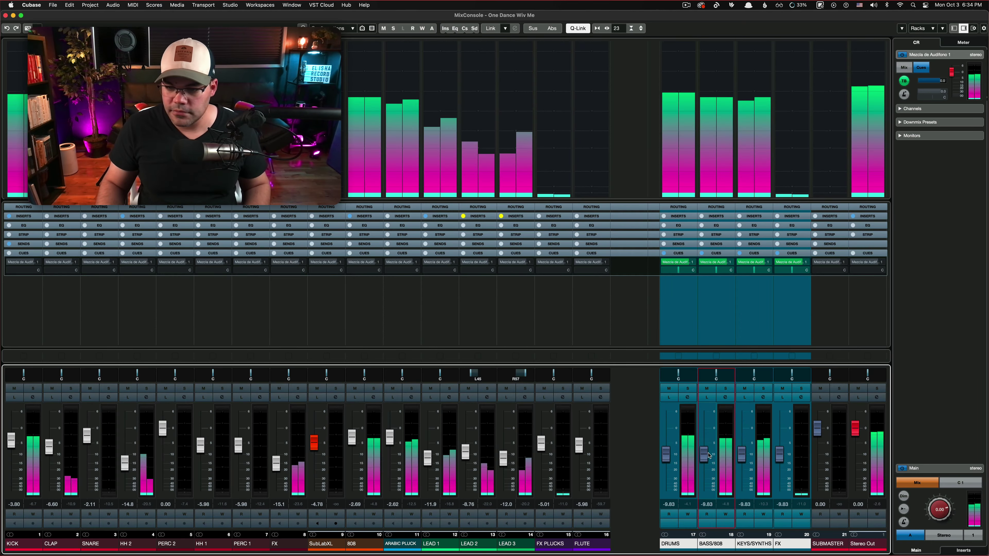
# - Lower the four selected group faders to about -24.1 dB and reset them to 0 dB
pyautogui.moveTo(708, 456); pyautogui.dragTo(712, 476)
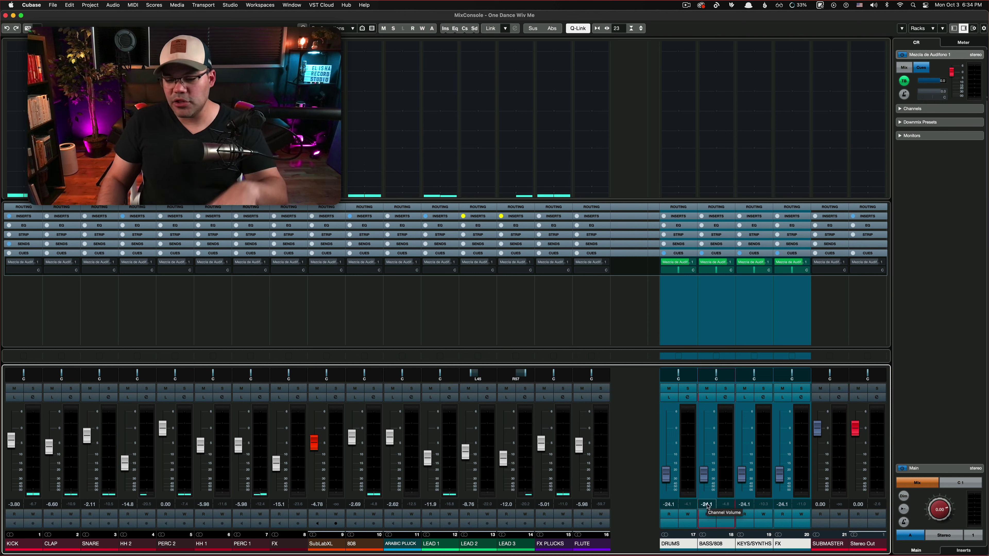
pyautogui.write('0')
pyautogui.press('Return')
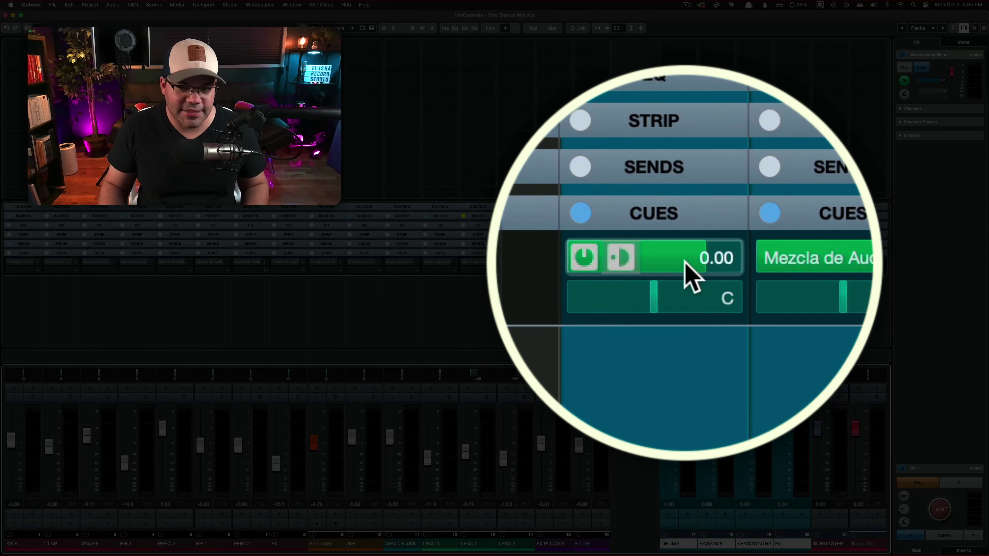
# - Lower the cue send level of the selected group channels to about -8 dB
pyautogui.scroll(-1, 685, 263)
pyautogui.scroll(-3, 685, 263)
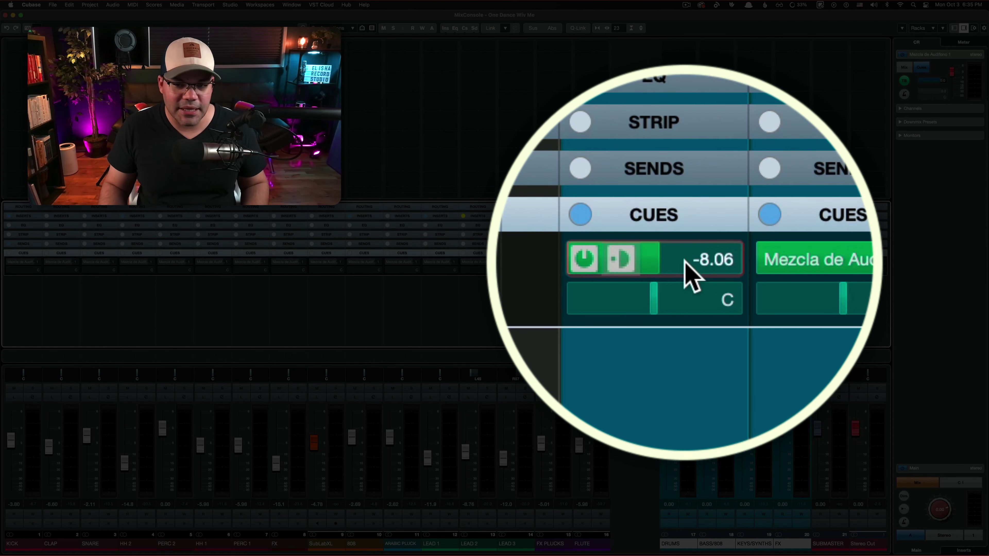
pyautogui.scroll(-3, 692, 276)
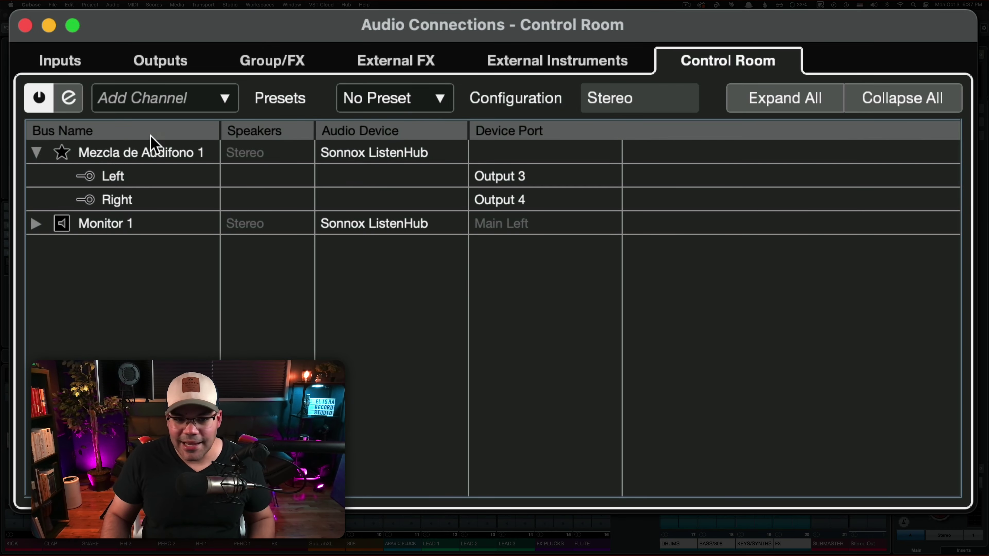
# - Add a Talkback channel to the Control Room audio connections and expand it to show its port
pyautogui.click(145, 98)
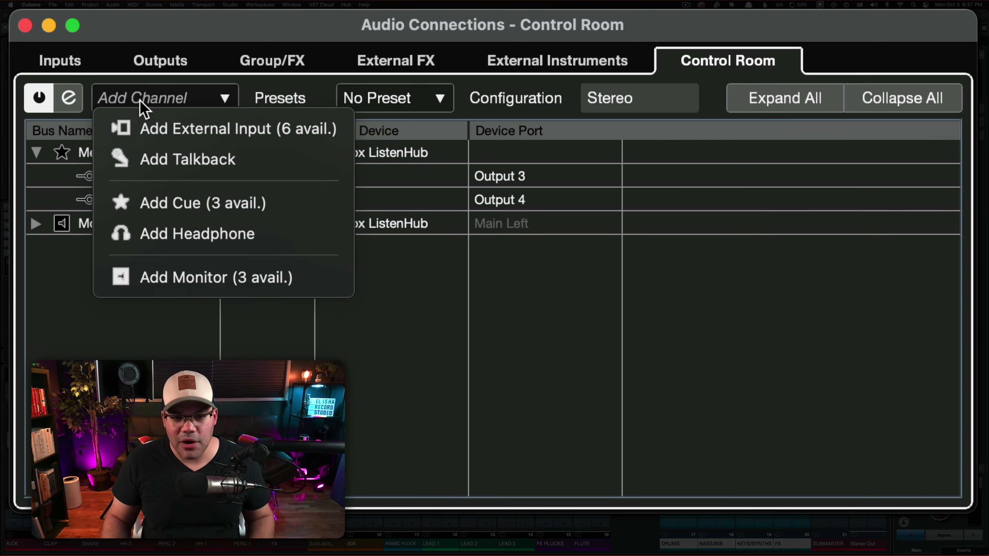
pyautogui.click(172, 160)
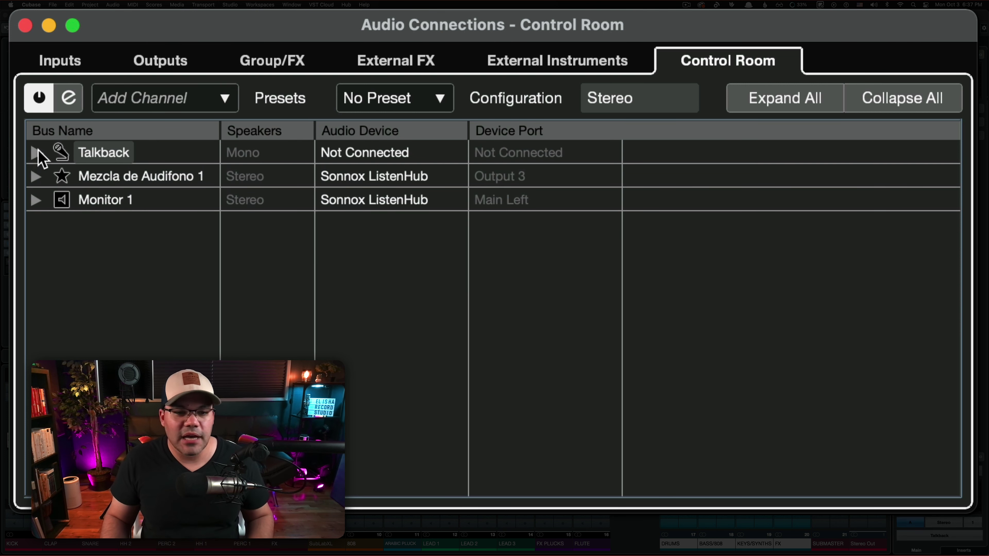
pyautogui.click(36, 153)
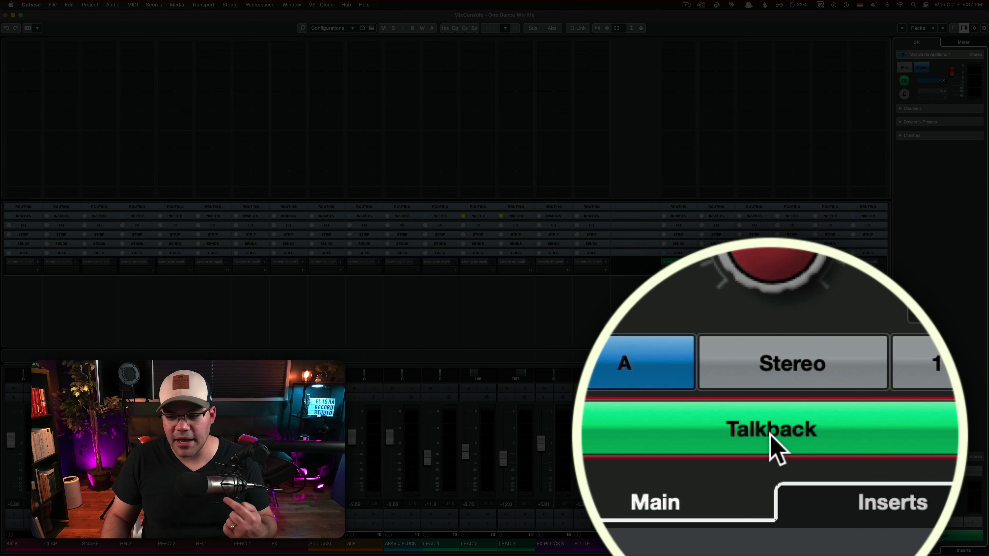
# - Test the Talkback switch and set the cue channel's talkback level to about -3.1 dB
pyautogui.click(771, 435)
pyautogui.click(770, 435)
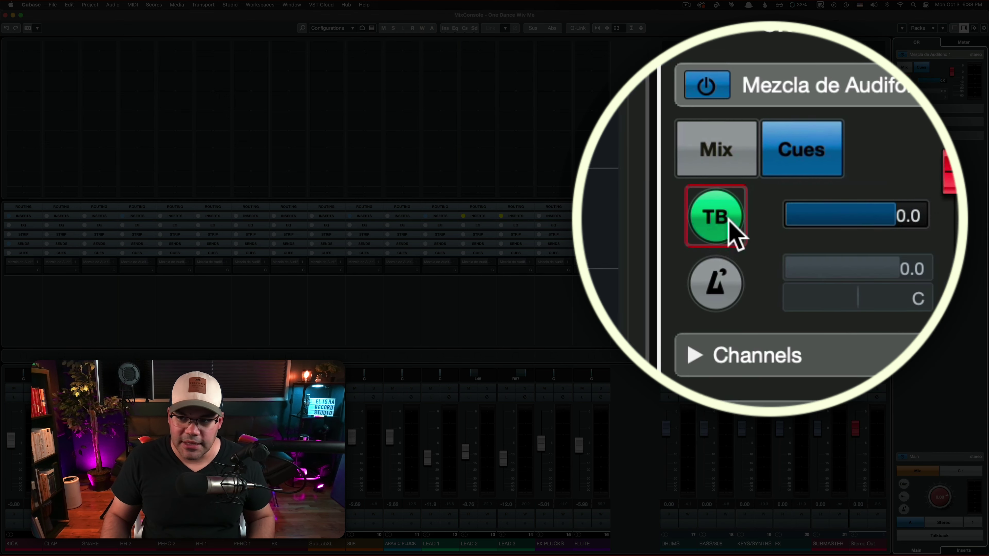
pyautogui.moveTo(942, 81); pyautogui.dragTo(937, 84)
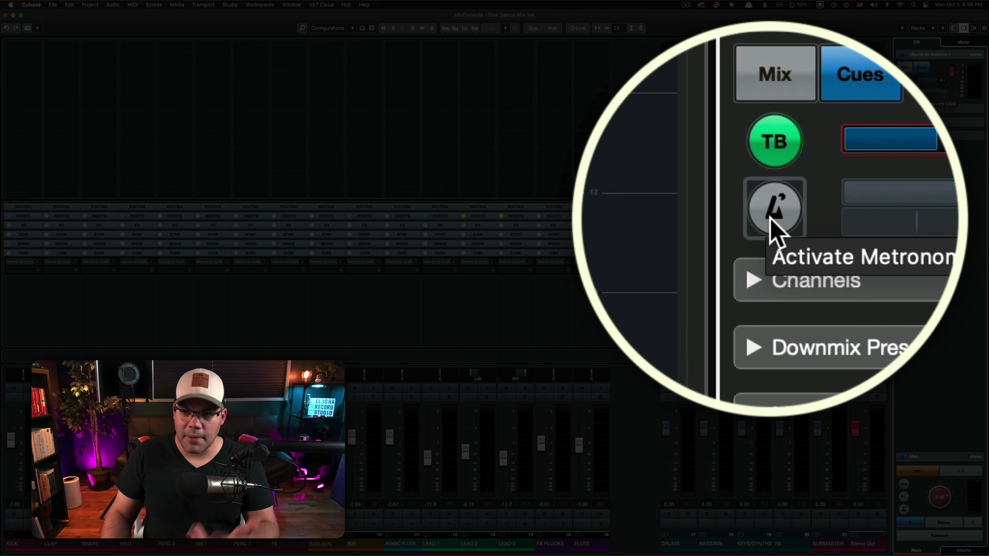
# - Activate the metronome in the cue channel and set its click level to about -1.4 dB
pyautogui.click(905, 95)
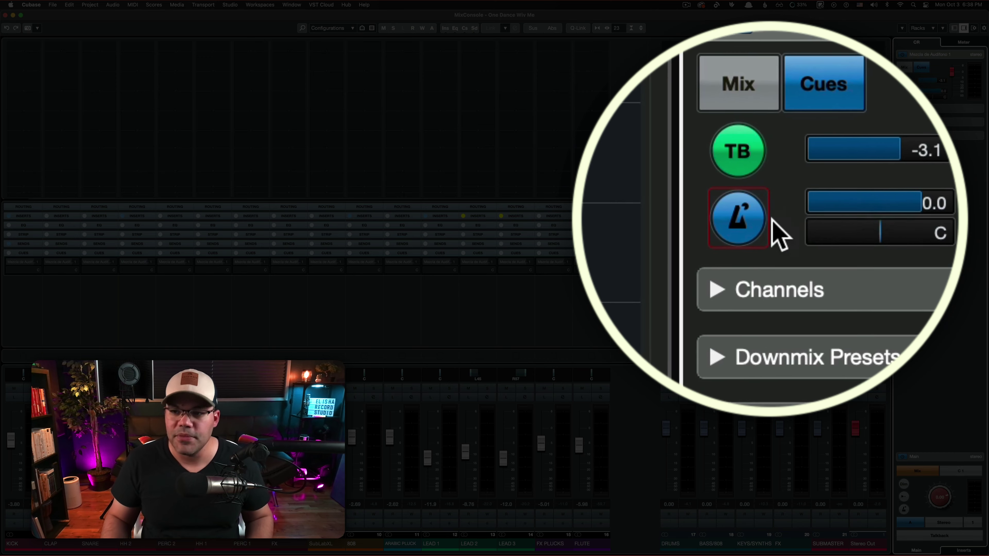
pyautogui.scroll(-6, 935, 94)
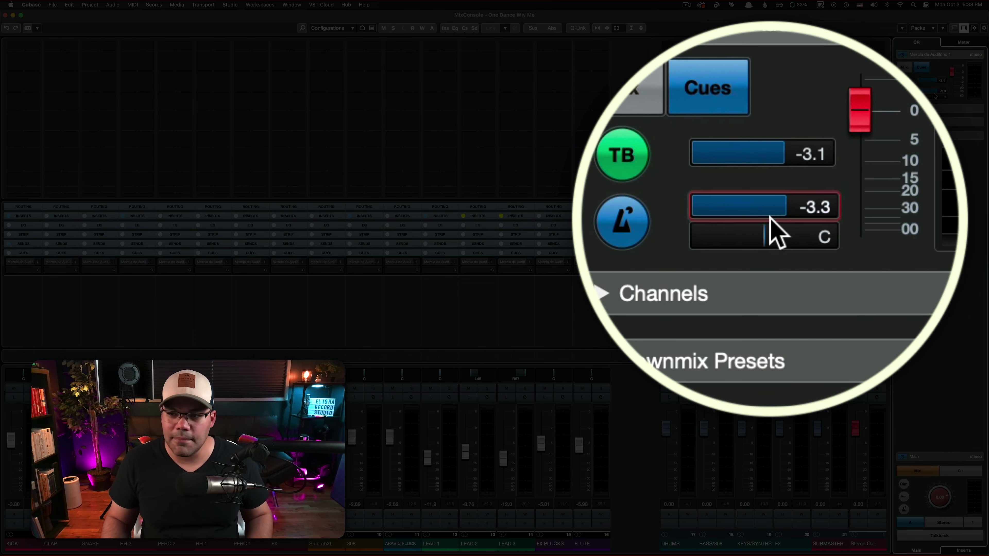
pyautogui.scroll(1, 934, 93)
# - Pan the cue channel's metronome click to L10, over to about R20, and back toward the left
pyautogui.scroll(-6, 934, 97)
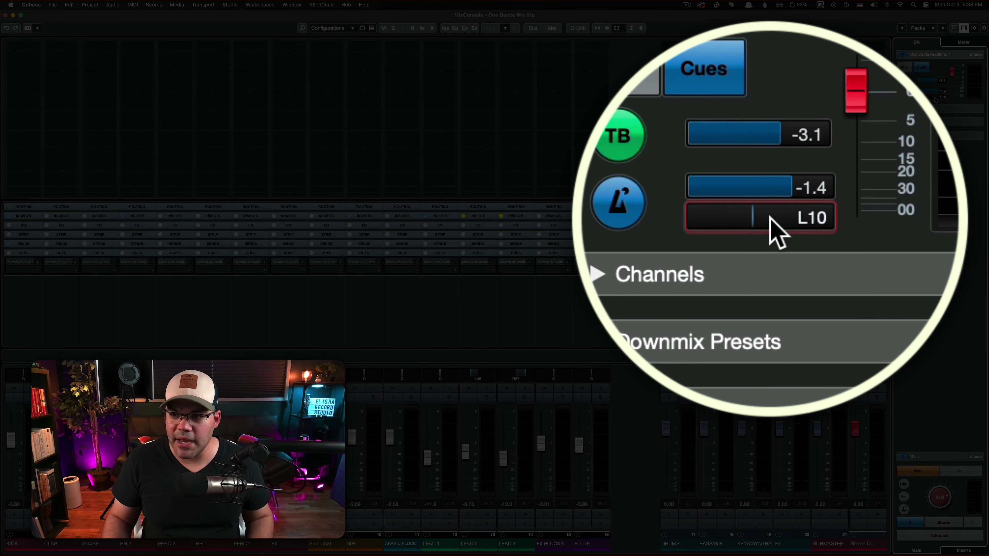
pyautogui.scroll(10, 935, 97)
pyautogui.scroll(3, 935, 97)
pyautogui.scroll(-3, 935, 97)
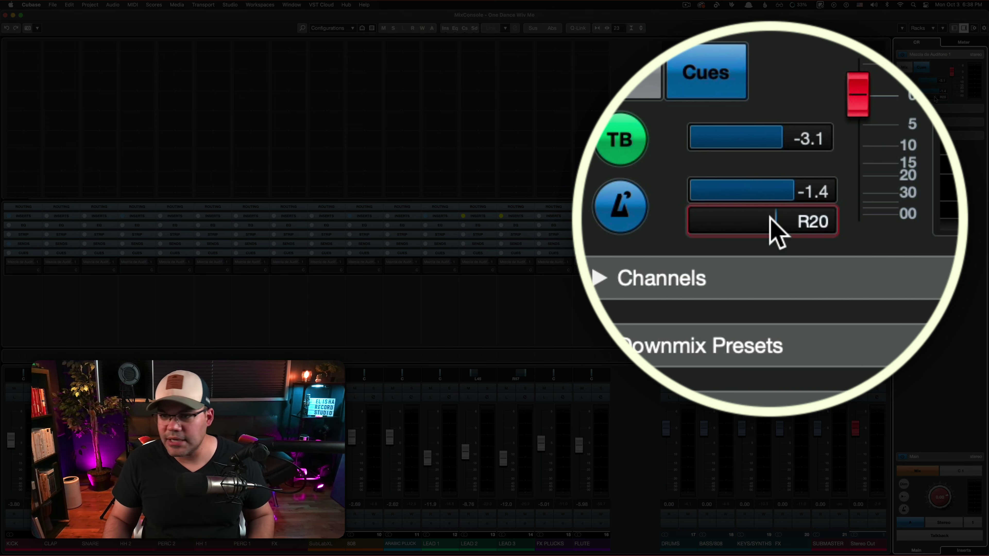
pyautogui.scroll(-4, 936, 98)
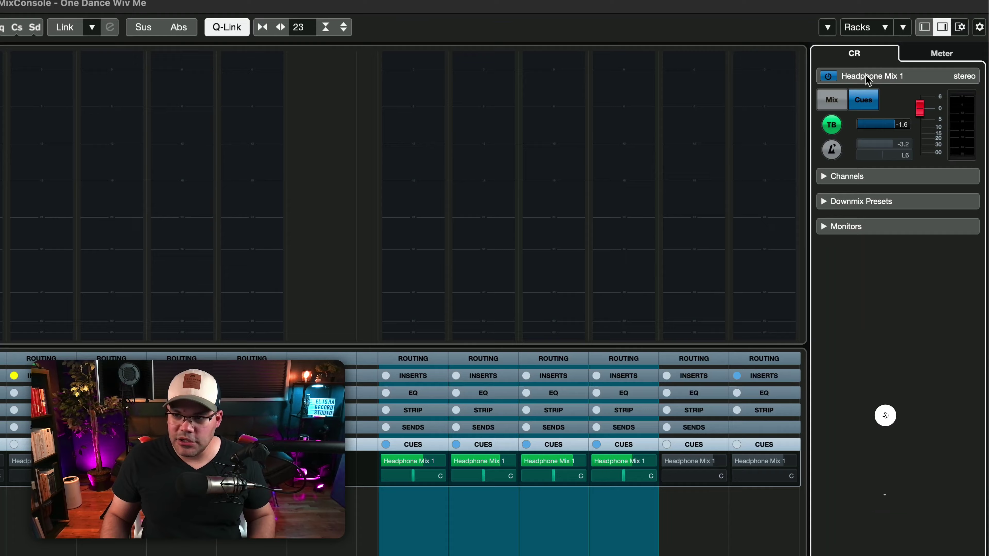
# - Review Headphone Mix 1's options for using current mix levels and pan settings from the selected mixer channels
pyautogui.rightClick(923, 54)
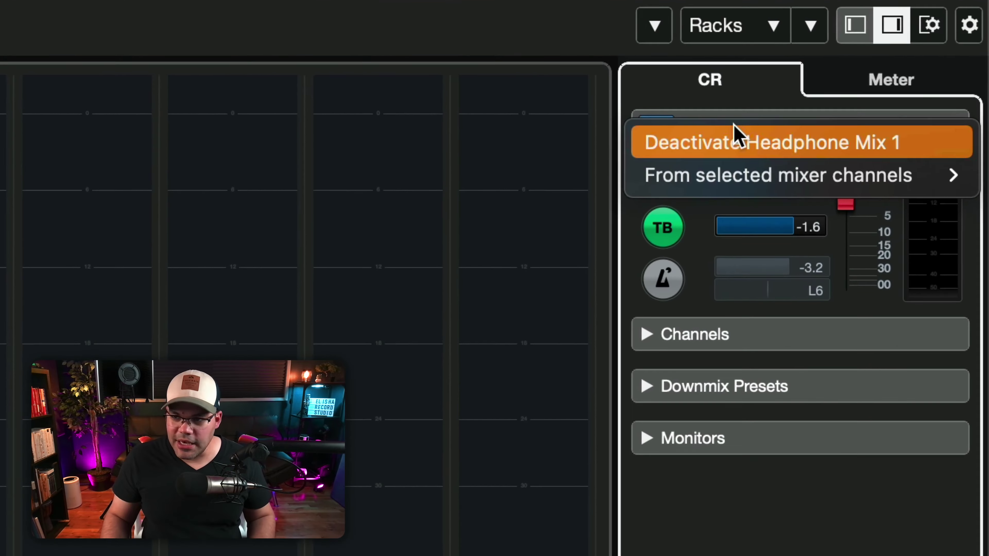
pyautogui.moveTo(742, 179)
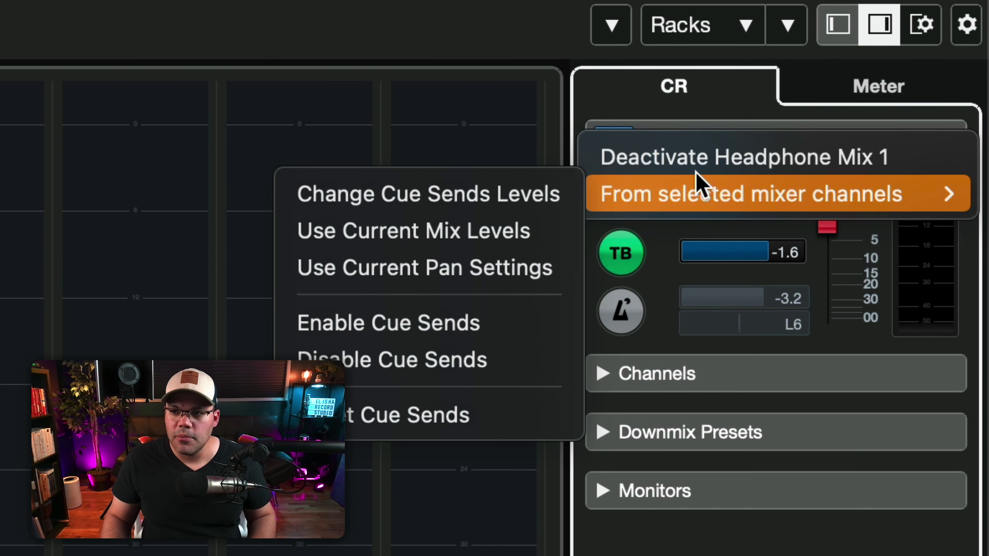
pyautogui.moveTo(712, 202)
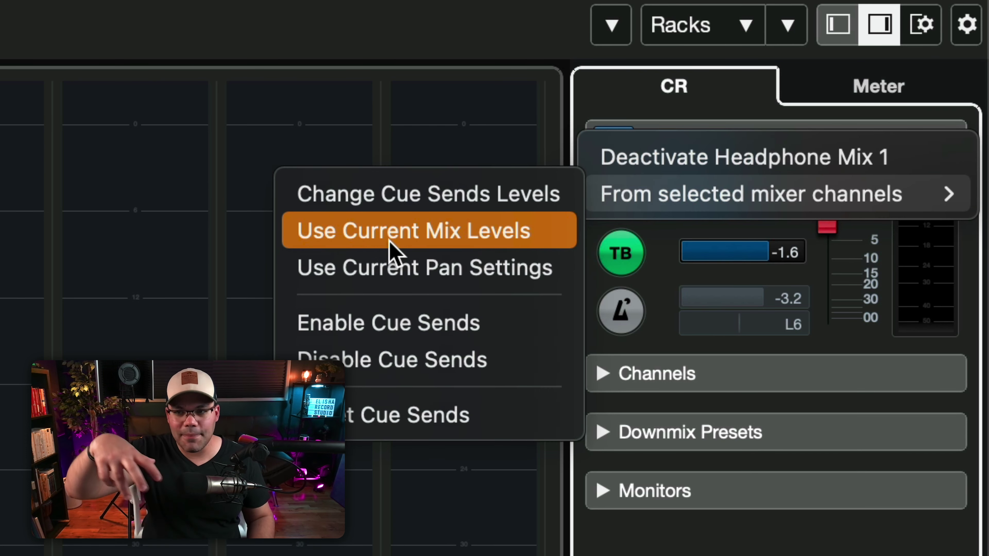
pyautogui.click(437, 277)
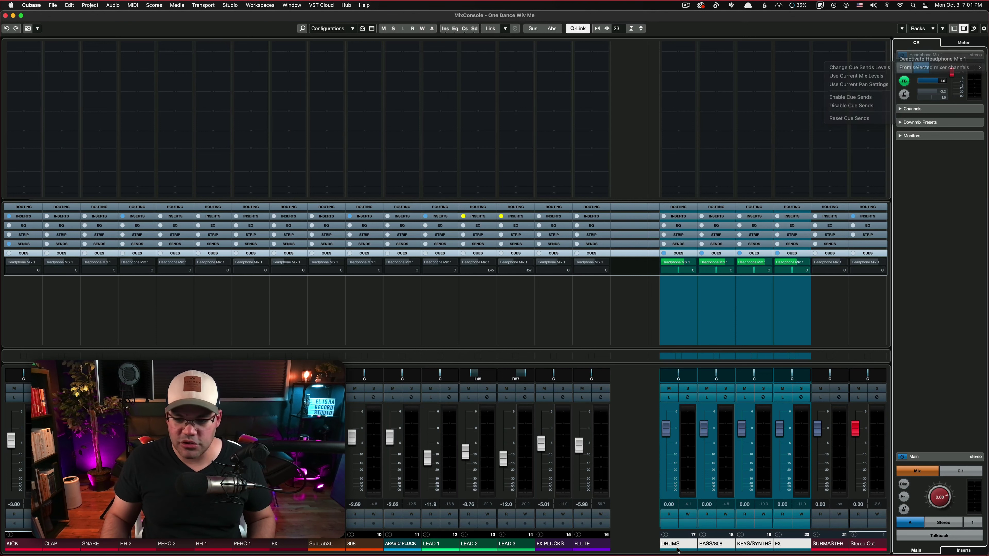
# - Deactivate the cue sends of the four group channels and activate them on all channels from KICK to FLUTE
pyautogui.click(665, 262)
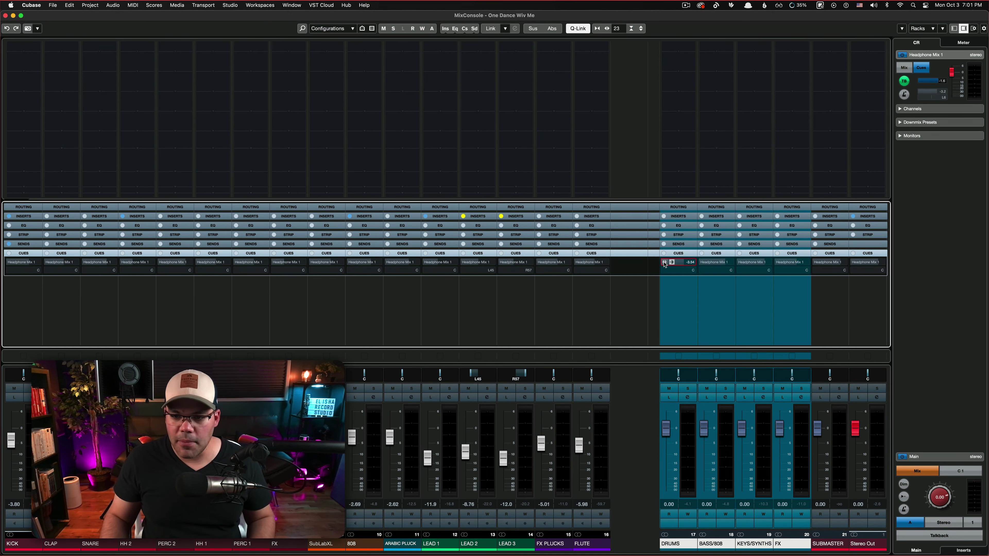
pyautogui.click(585, 544)
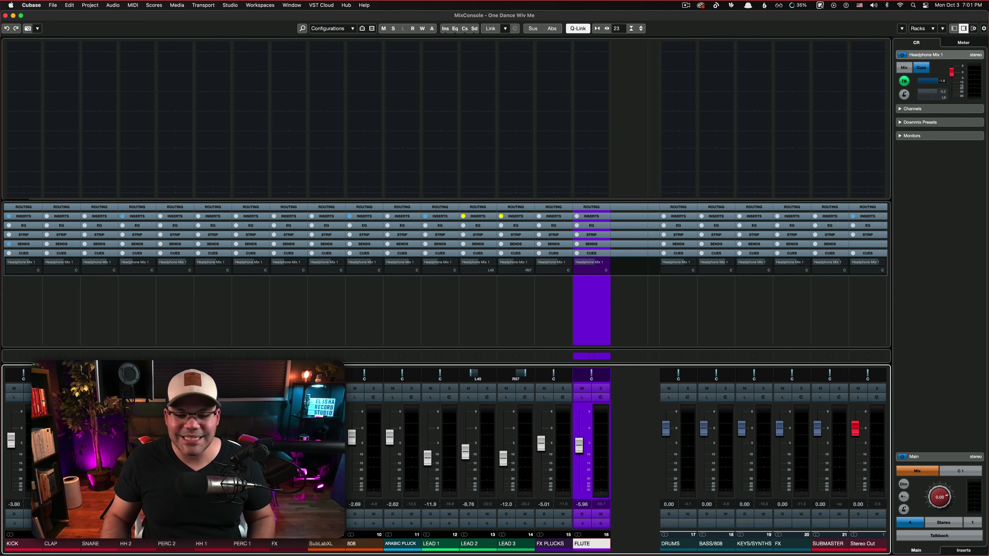
pyautogui.keyDown('shift'); pyautogui.click(14, 546); pyautogui.keyUp('shift')
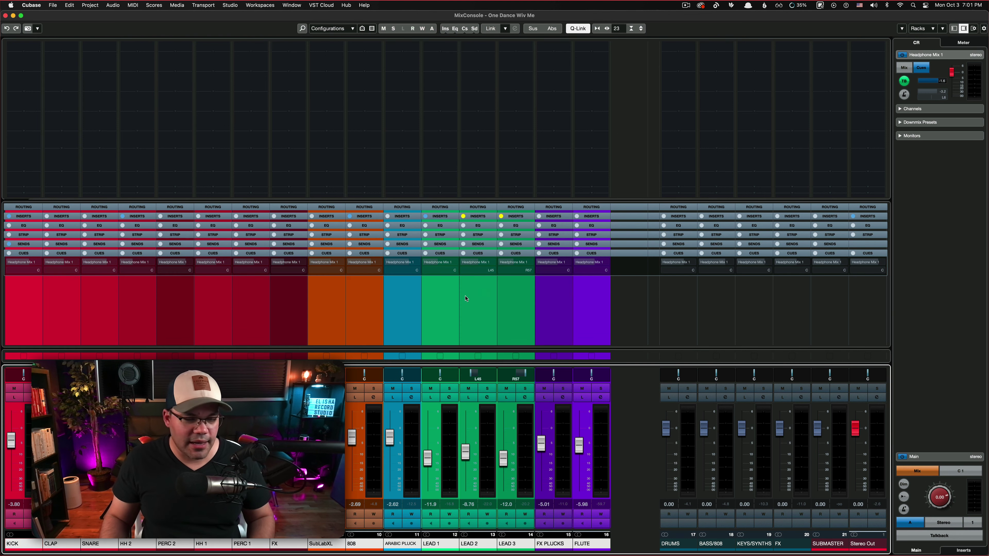
pyautogui.click(313, 263)
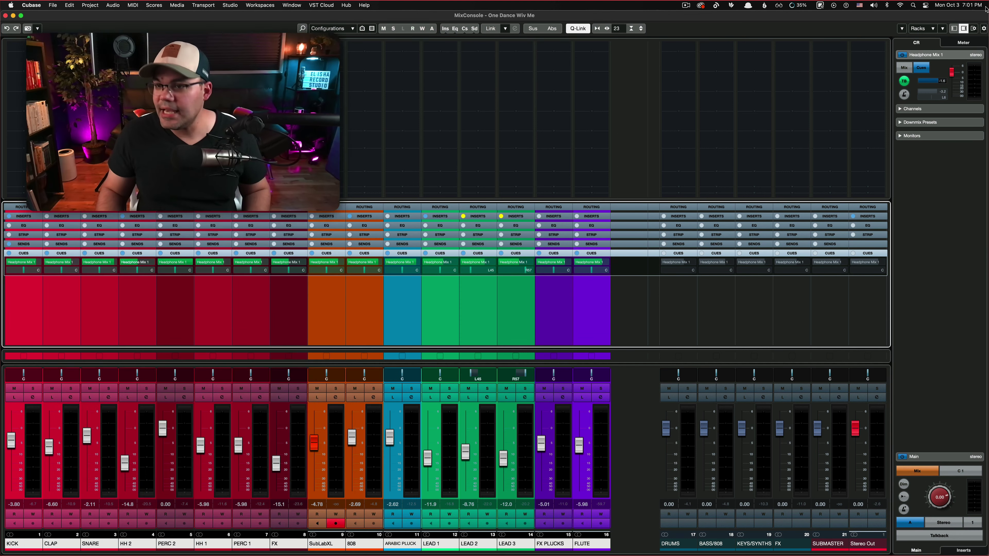
# - Apply the current pan settings of the selected KICK to FLUTE channels to their Headphone Mix 1 cue sends
pyautogui.rightClick(900, 56)
pyautogui.moveTo(928, 69)
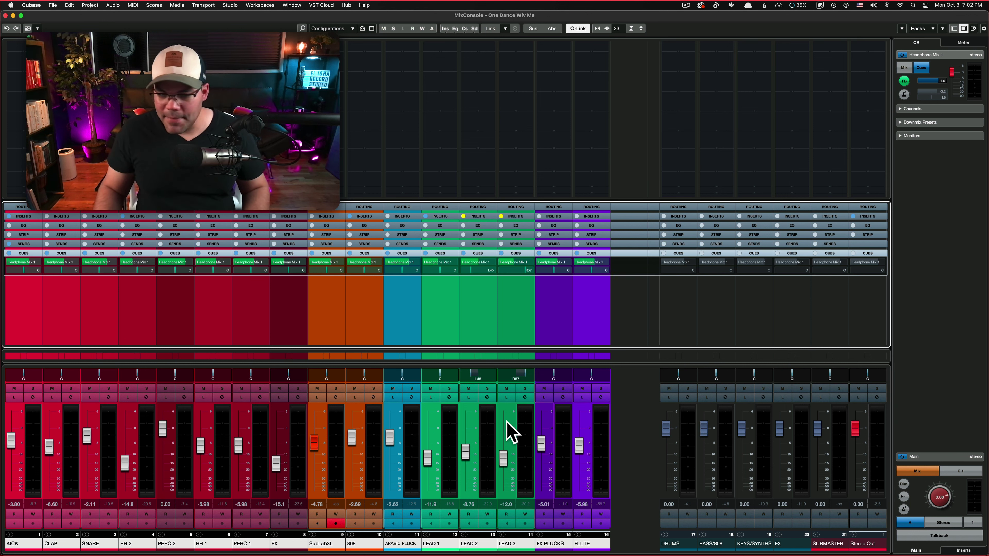
pyautogui.rightClick(927, 56)
pyautogui.moveTo(926, 73)
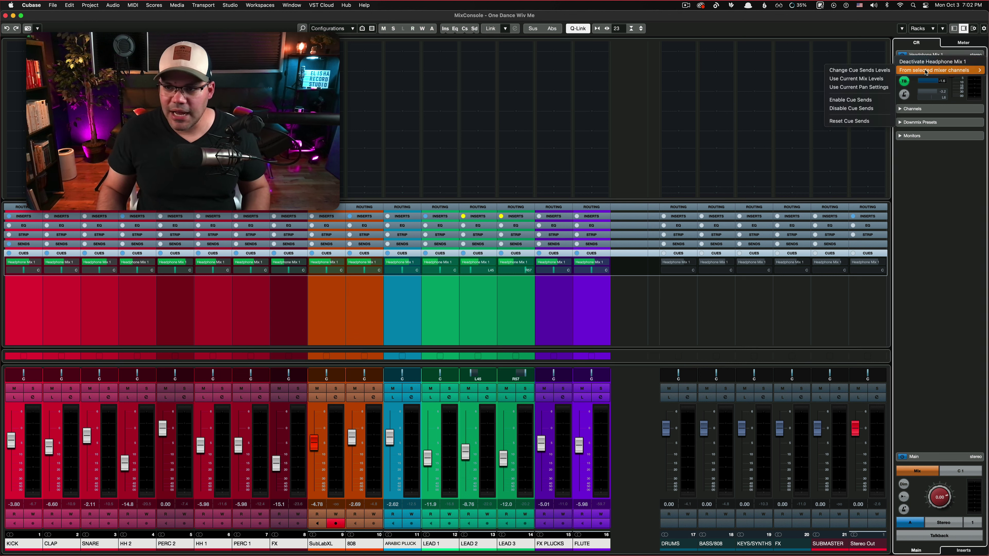
pyautogui.click(860, 90)
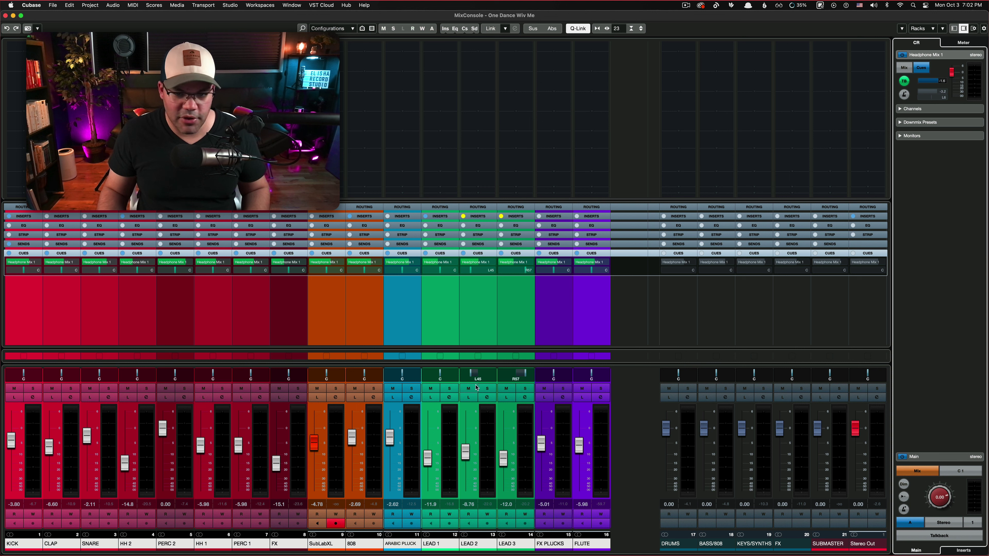